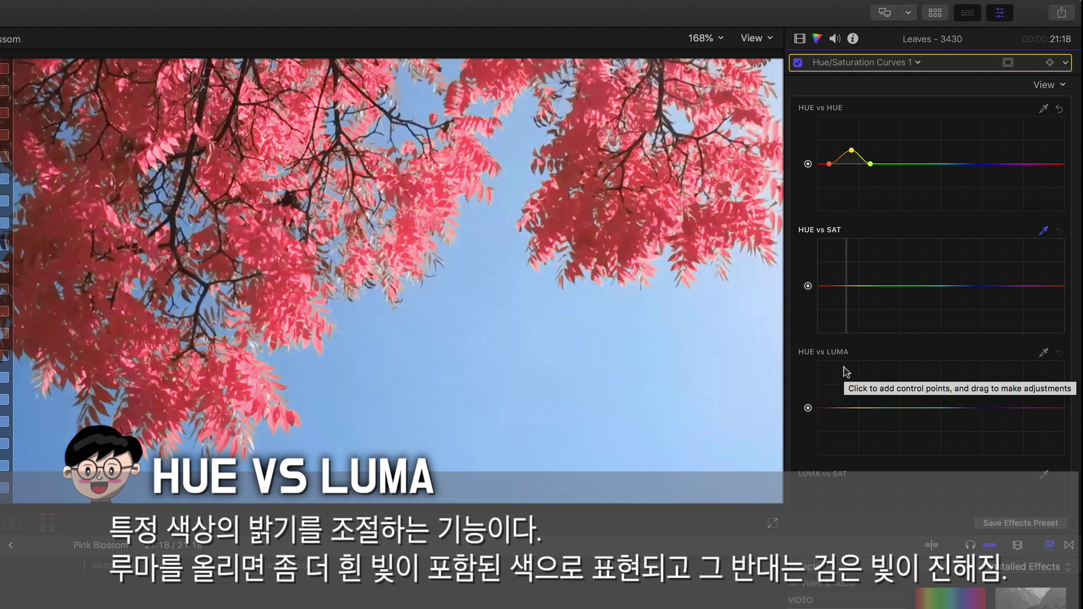
Try brightening the sampled leaf hue, then lowering all hues together on the Hue vs Luma curve, resetting the curve after each
{"action": "left_click", "coordinate": [1044, 352]}
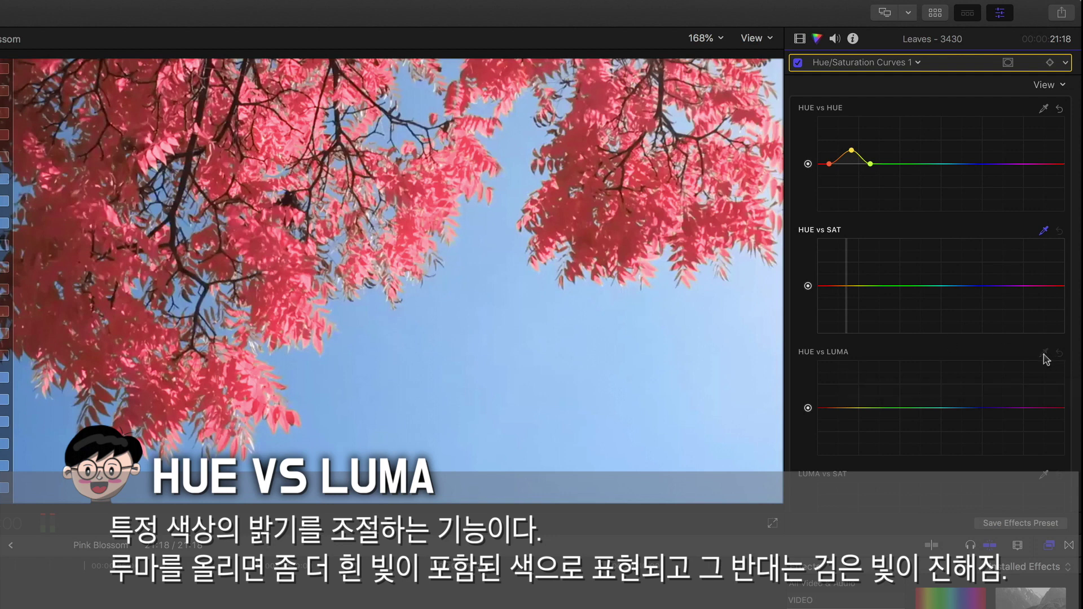
{"action": "left_click", "coordinate": [655, 263]}
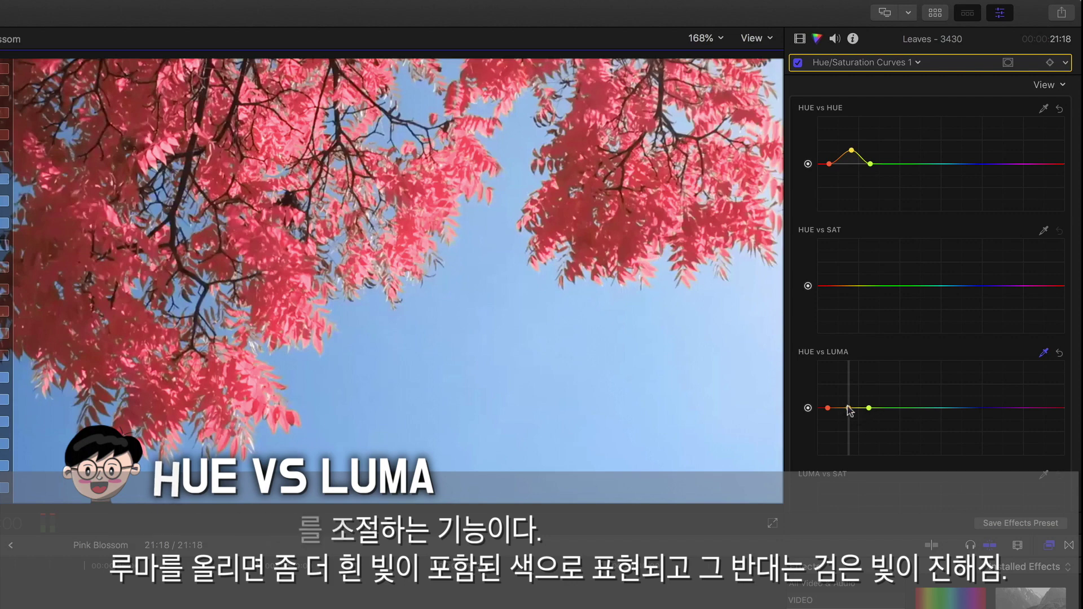
{"action": "mouse_move", "coordinate": [849, 409]}
{"action": "left_mouse_down"}
{"action": "mouse_move", "coordinate": [852, 428]}
{"action": "mouse_move", "coordinate": [851, 405]}
{"action": "left_mouse_up"}
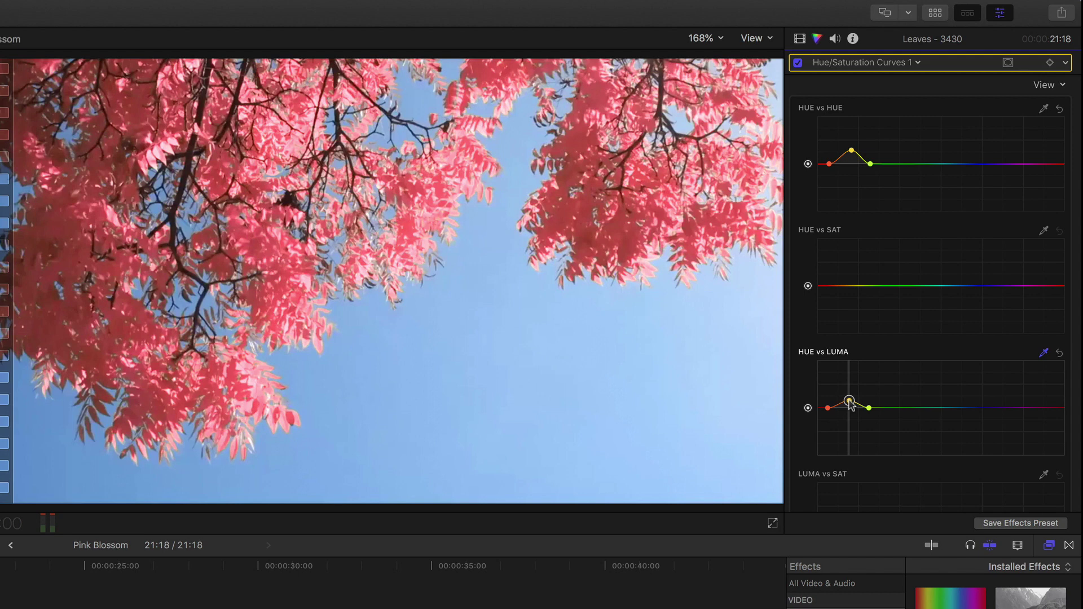
{"action": "left_click", "coordinate": [1060, 354]}
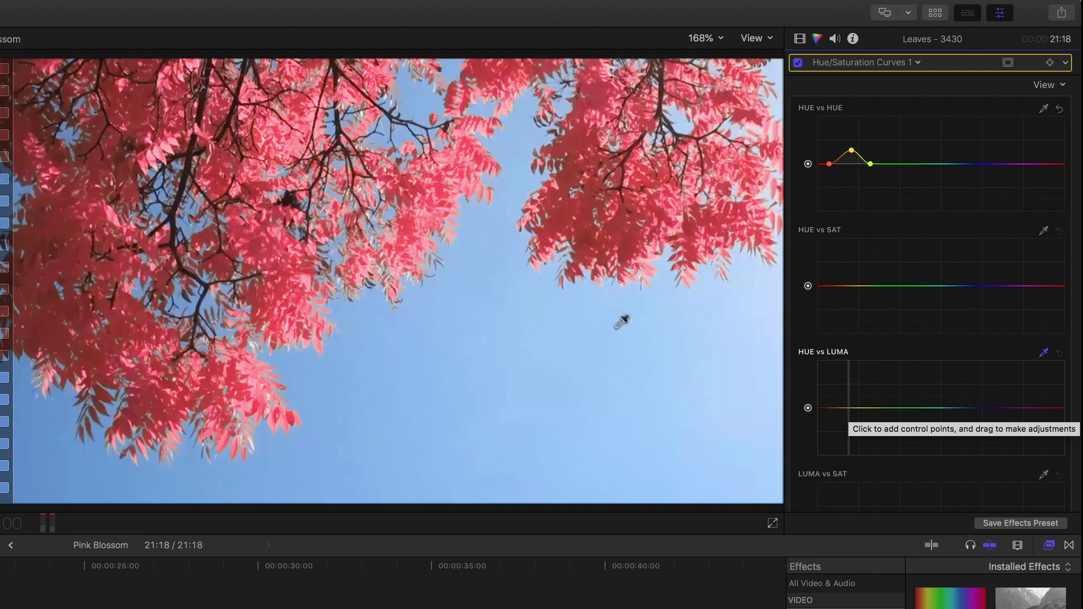
{"action": "mouse_move", "coordinate": [919, 407]}
{"action": "left_mouse_down"}
{"action": "mouse_move", "coordinate": [928, 395]}
{"action": "mouse_move", "coordinate": [935, 414]}
{"action": "left_mouse_up"}
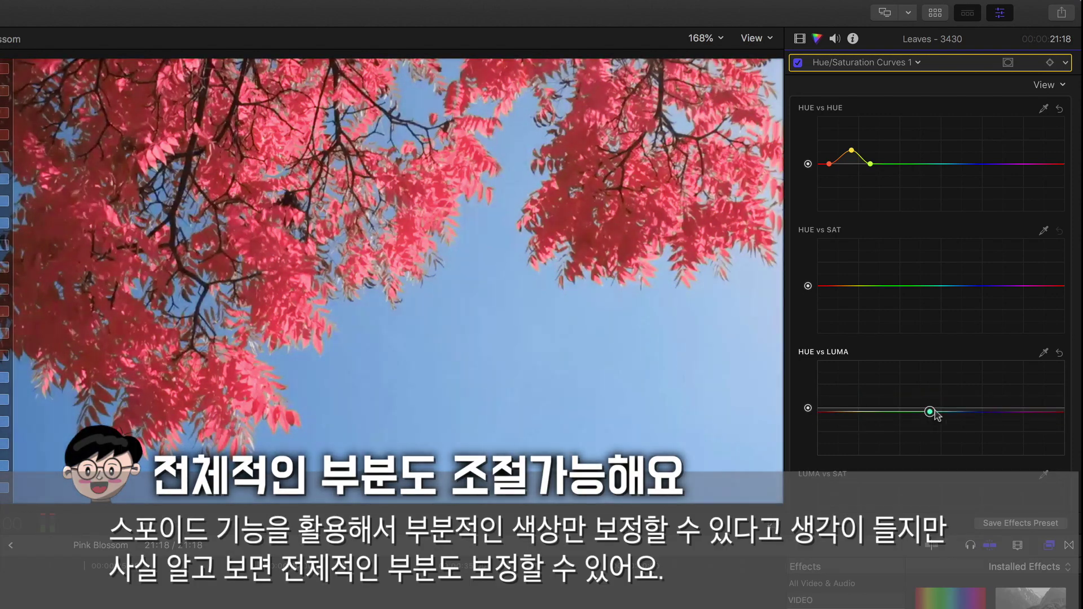
{"action": "left_click", "coordinate": [1062, 356]}
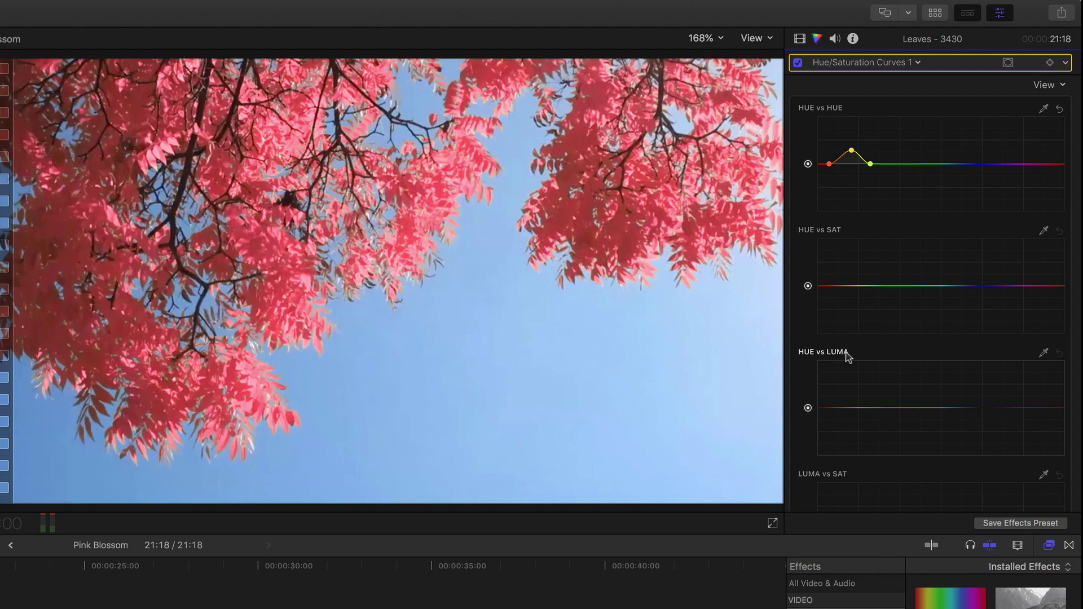
Try raising the saturation of the shadows on the Luma vs Sat curve by sampling a dark branch, then reset the curve
{"action": "scroll", "coordinate": [848, 357], "scroll_direction": "down", "scroll_amount": 1}
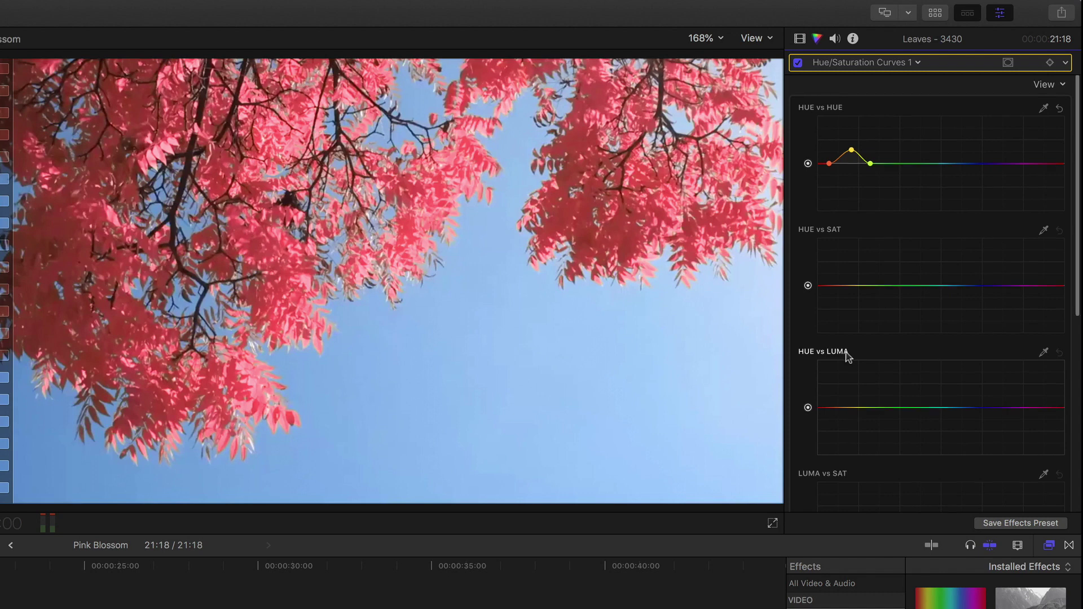
{"action": "scroll", "coordinate": [863, 347], "scroll_direction": "down", "scroll_amount": 8}
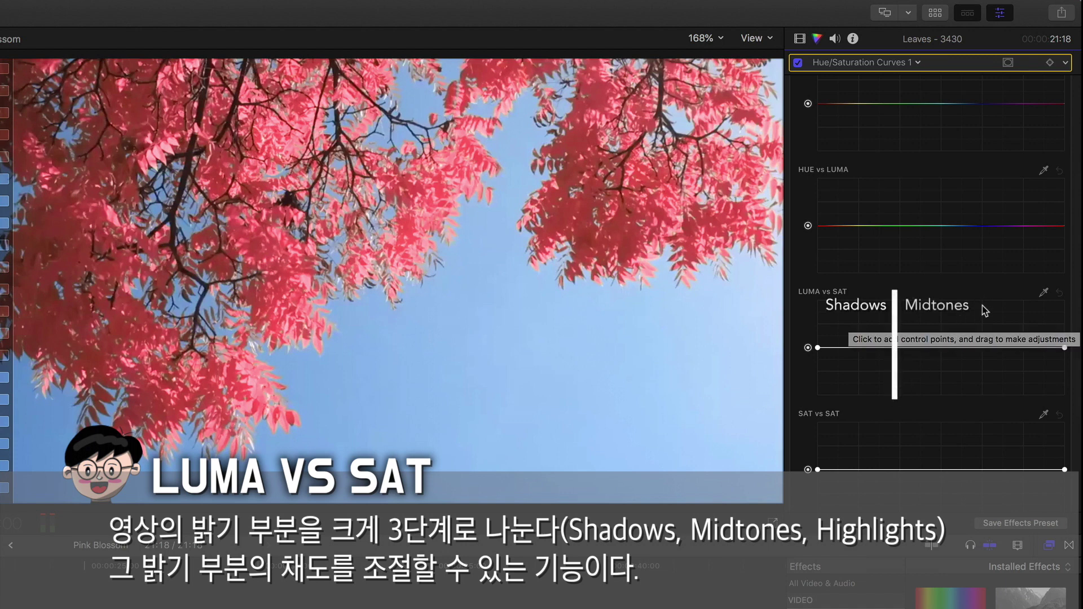
{"action": "scroll", "coordinate": [982, 416], "scroll_direction": "down", "scroll_amount": 1}
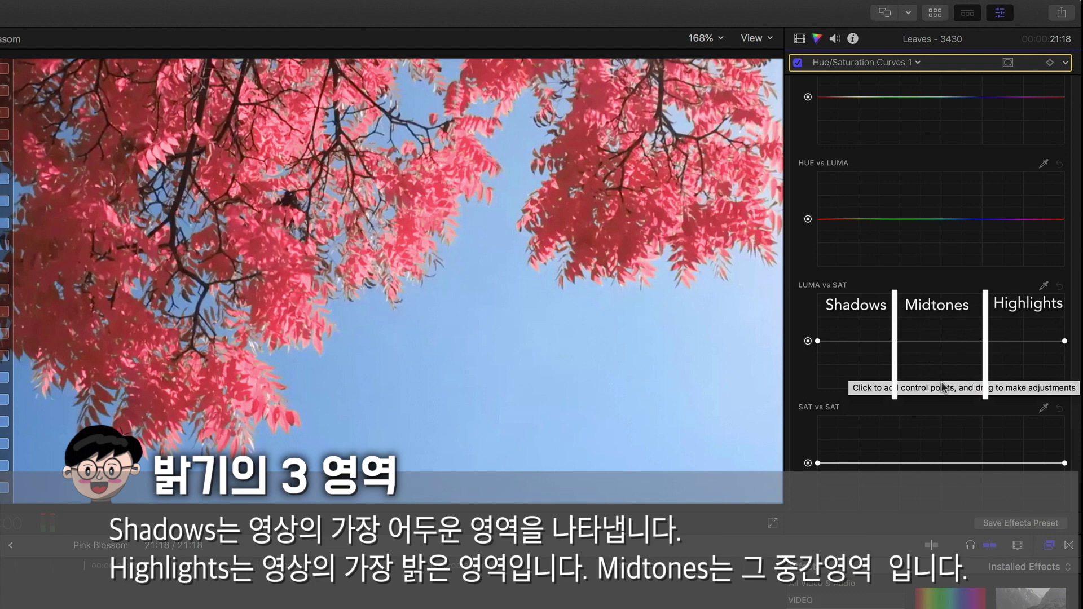
{"action": "left_click", "coordinate": [1044, 286]}
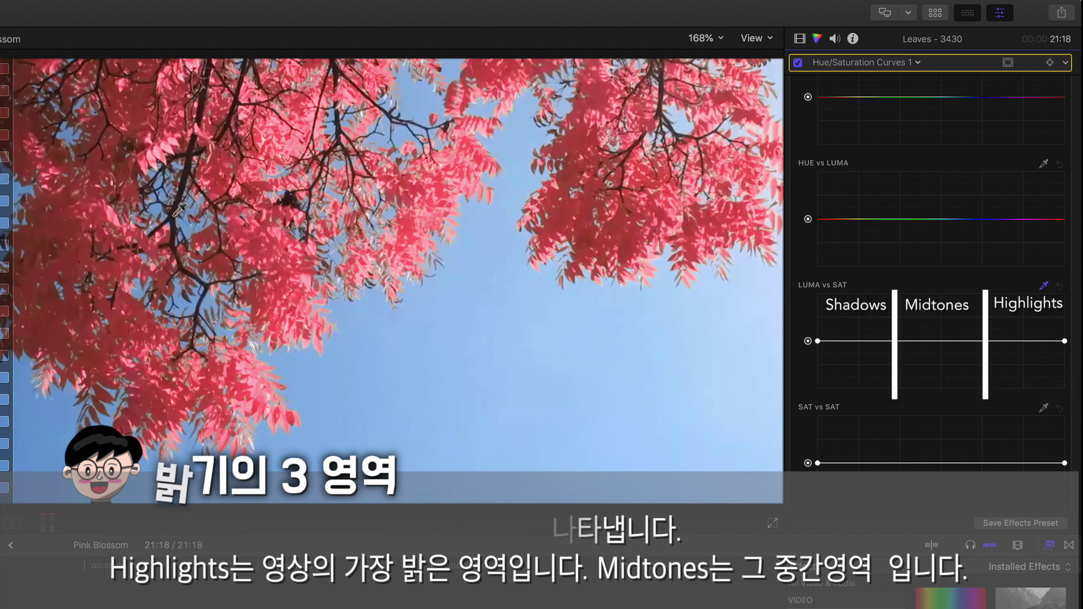
{"action": "left_click", "coordinate": [174, 215]}
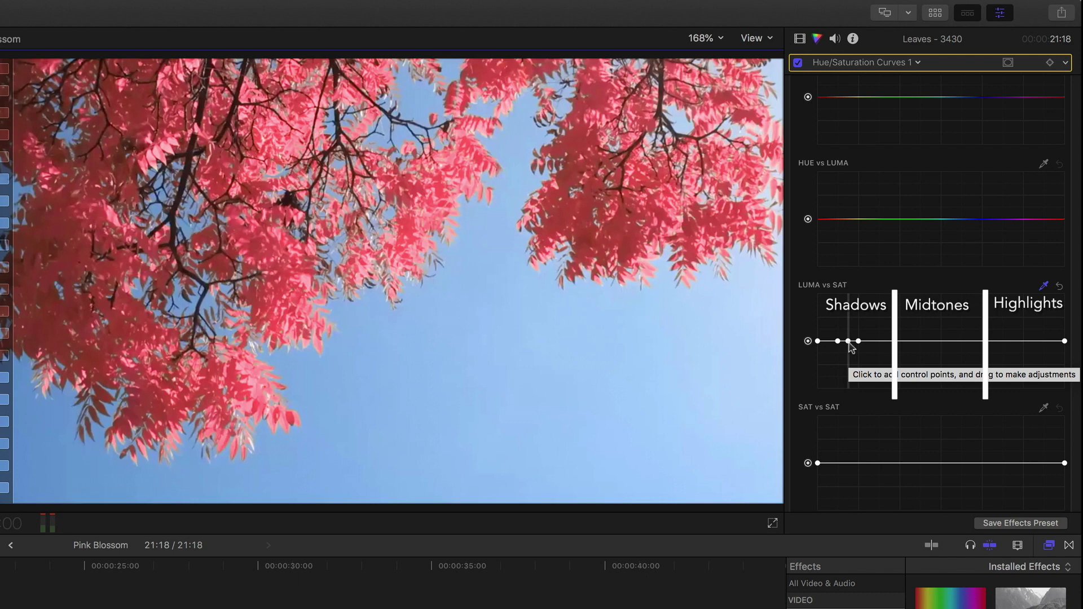
{"action": "left_click", "coordinate": [848, 342]}
{"action": "mouse_move", "coordinate": [850, 342]}
{"action": "left_mouse_down"}
{"action": "mouse_move", "coordinate": [853, 324]}
{"action": "mouse_move", "coordinate": [854, 389]}
{"action": "mouse_move", "coordinate": [852, 320]}
{"action": "left_mouse_up"}
{"action": "left_click", "coordinate": [1060, 287]}
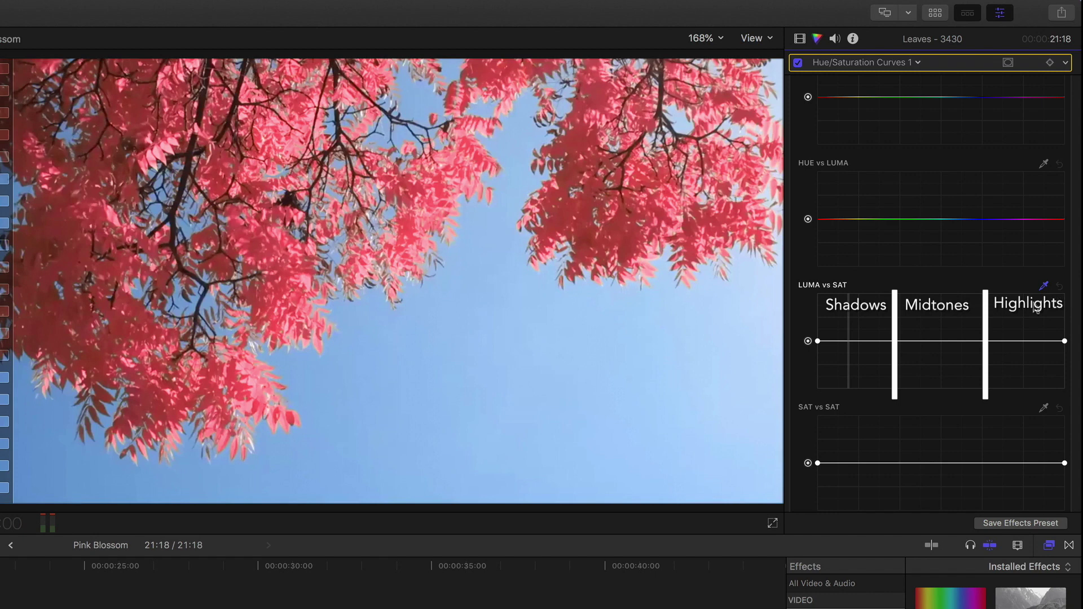
Try raising the saturation of the highlights on the Luma vs Sat curve by sampling the bright sky, then reset the curve
{"action": "left_click", "coordinate": [727, 385]}
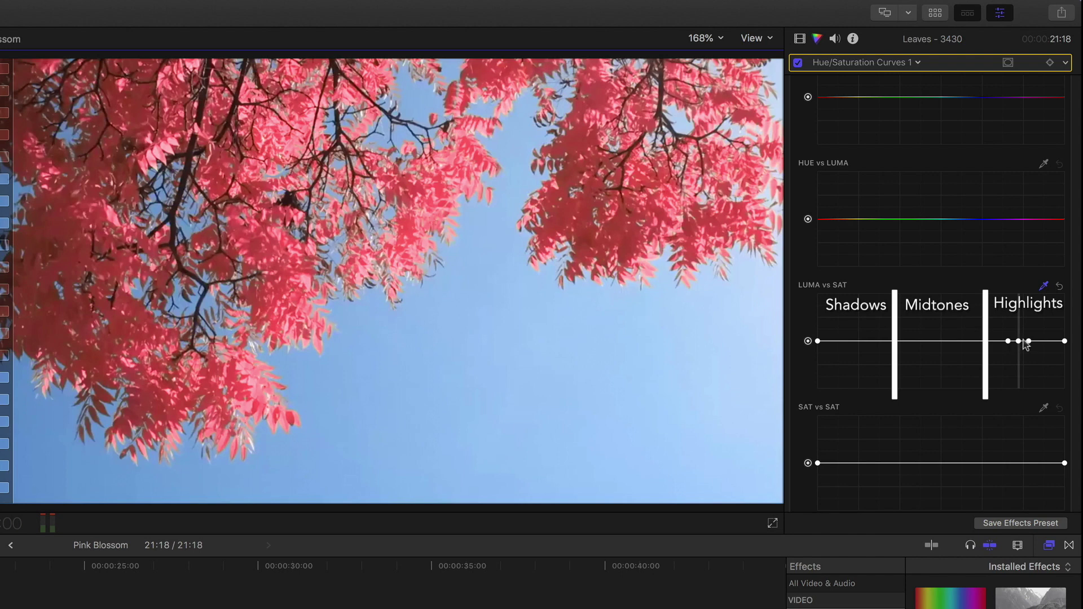
{"action": "left_click_drag", "start_coordinate": [1019, 342], "coordinate": [1021, 306]}
{"action": "left_click", "coordinate": [1060, 287]}
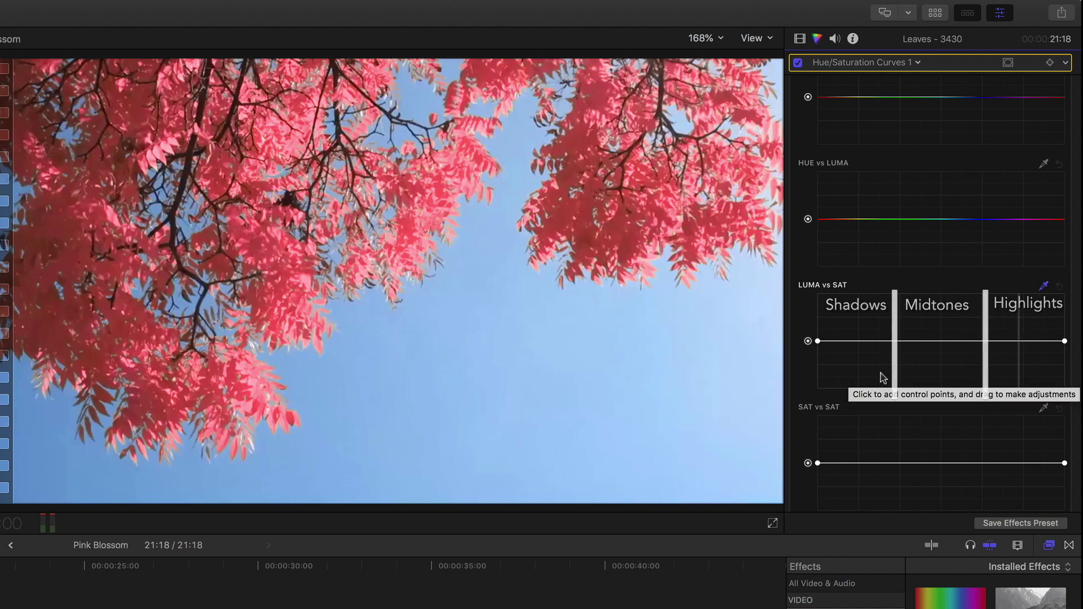
Try raising and then lowering a control point near the middle of the Sat vs Sat curve, then reset the curve
{"action": "scroll", "coordinate": [883, 378], "scroll_direction": "down", "scroll_amount": 3}
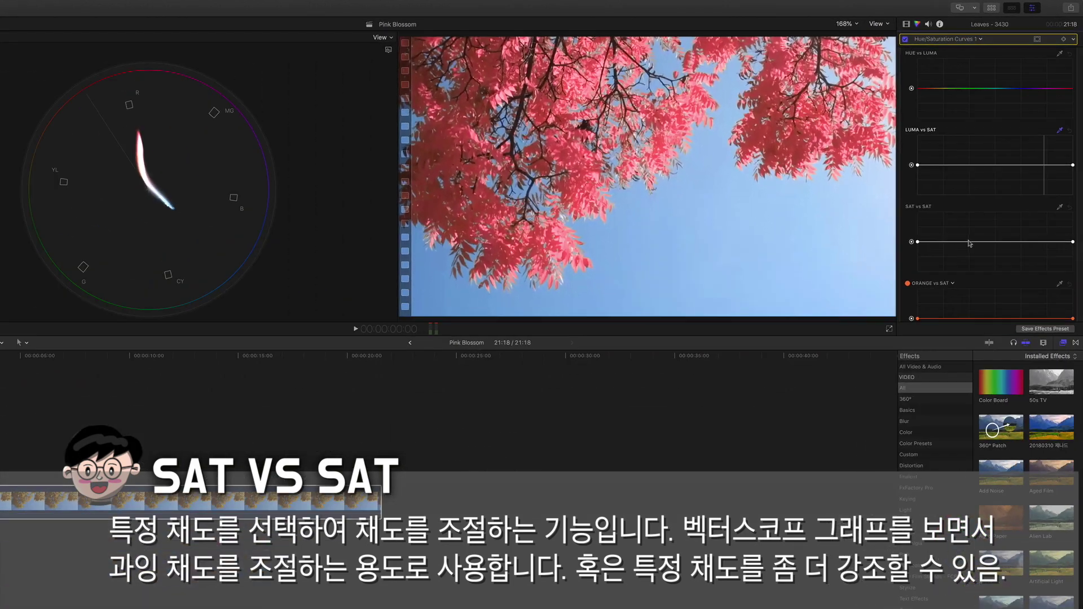
{"action": "left_click", "coordinate": [902, 385]}
{"action": "left_click_drag", "start_coordinate": [971, 242], "coordinate": [983, 224]}
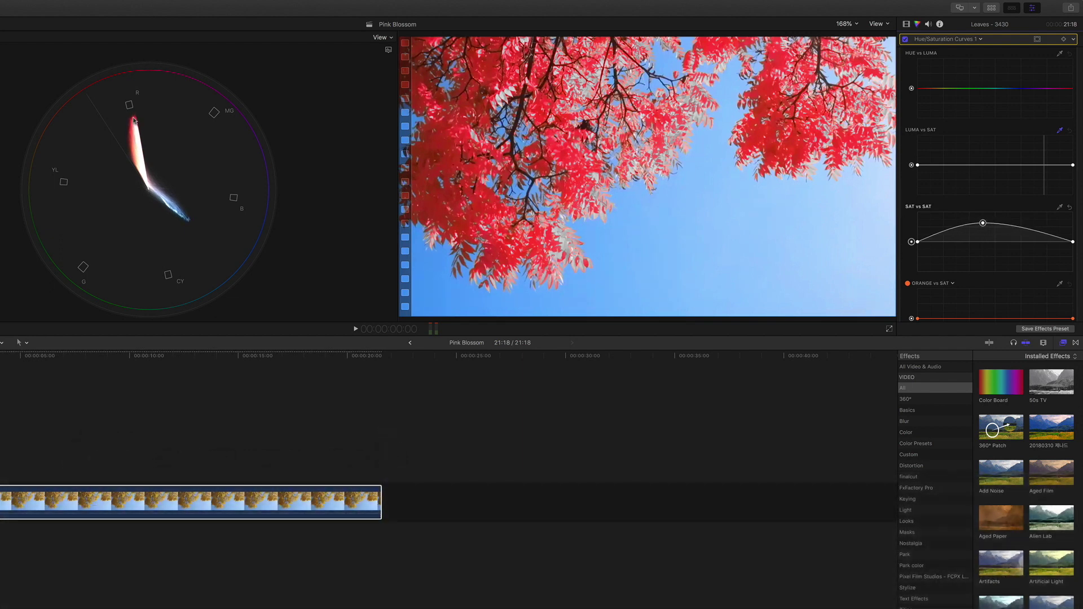
{"action": "left_click_drag", "start_coordinate": [986, 228], "coordinate": [955, 264]}
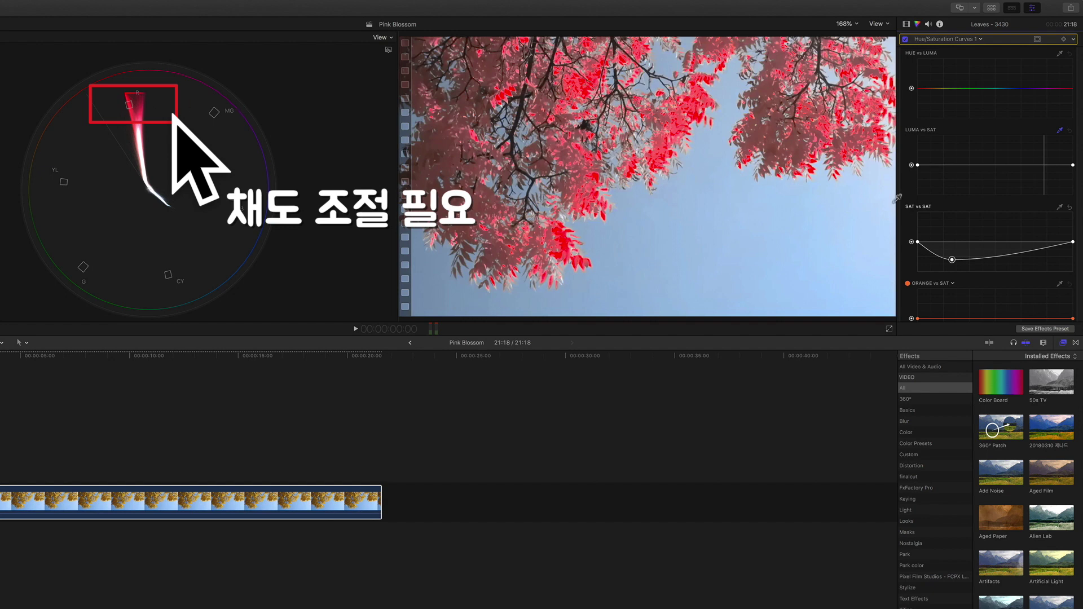
{"action": "left_click", "coordinate": [1070, 208]}
Try boosting and then reducing only the most saturated colours with a sampled point on the Sat vs Sat curve, then reset it
{"action": "left_click_drag", "start_coordinate": [1066, 241], "coordinate": [1066, 236]}
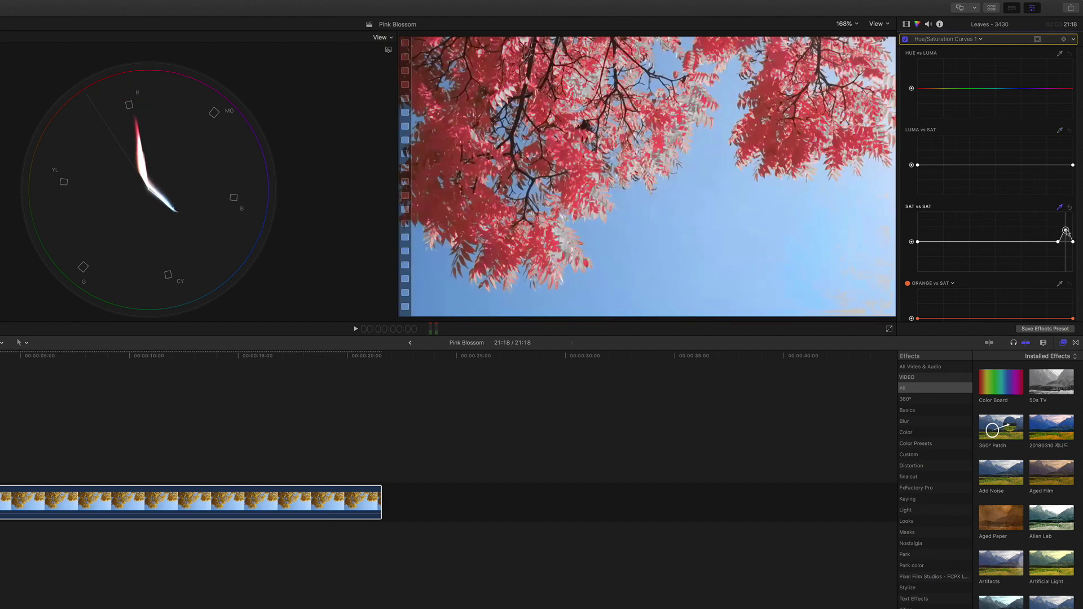
{"action": "left_click_drag", "start_coordinate": [1065, 231], "coordinate": [1066, 245]}
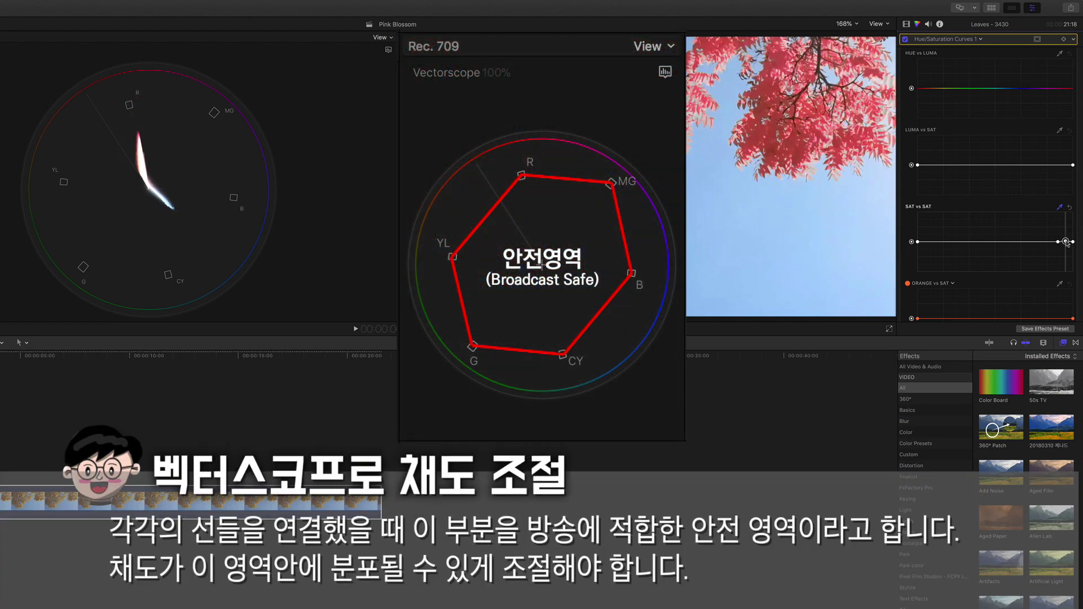
{"action": "left_click", "coordinate": [1068, 209]}
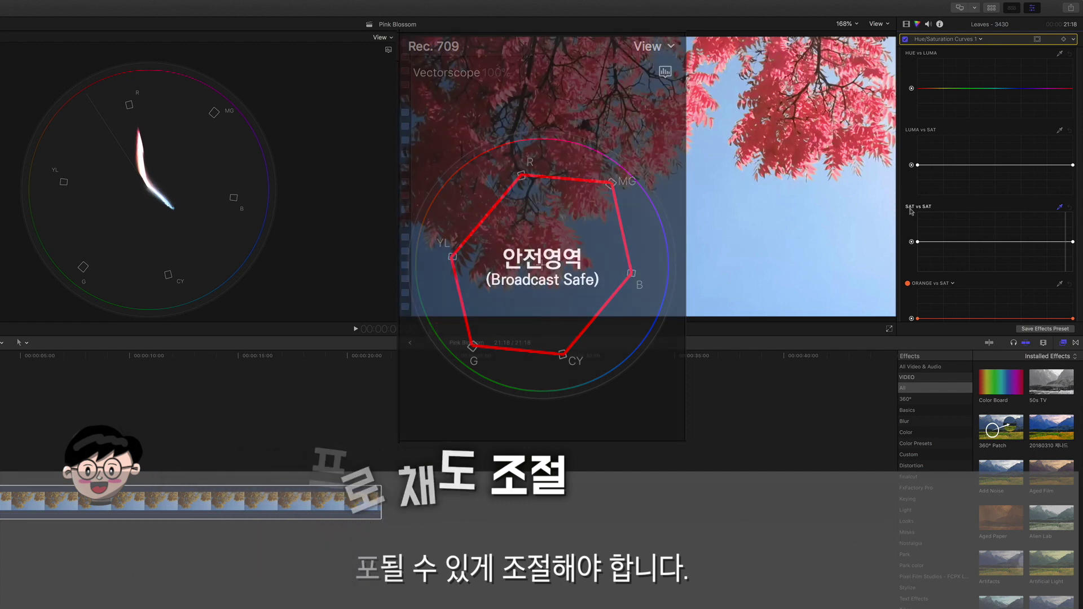
Try retargeting the Orange vs Sat curve to blue and another hue, adjust a point on it, then reset the curve
{"action": "scroll", "coordinate": [939, 235], "scroll_direction": "down", "scroll_amount": 3}
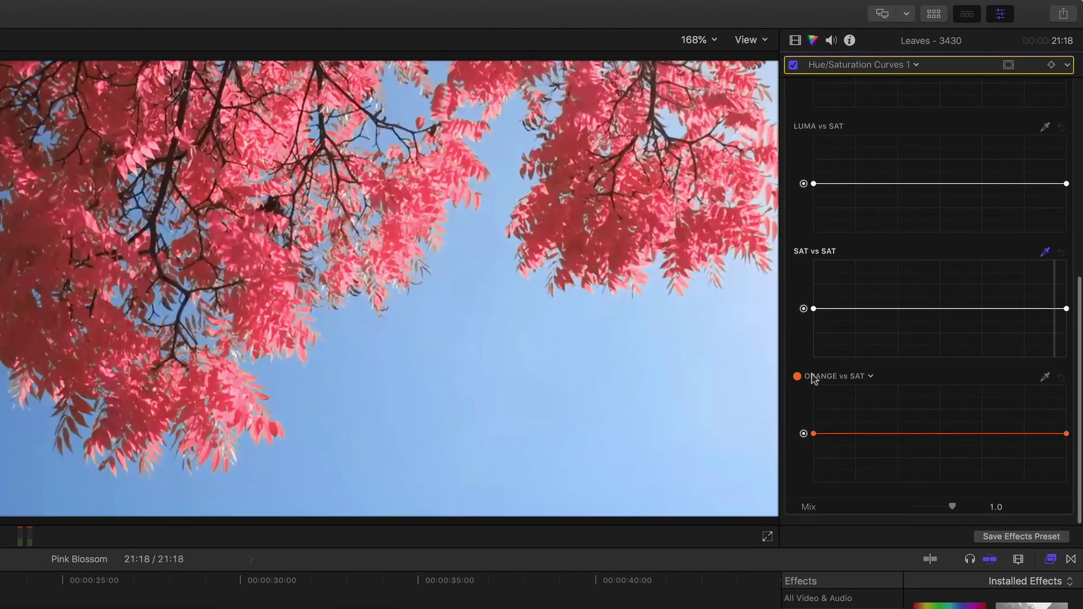
{"action": "left_click", "coordinate": [865, 381]}
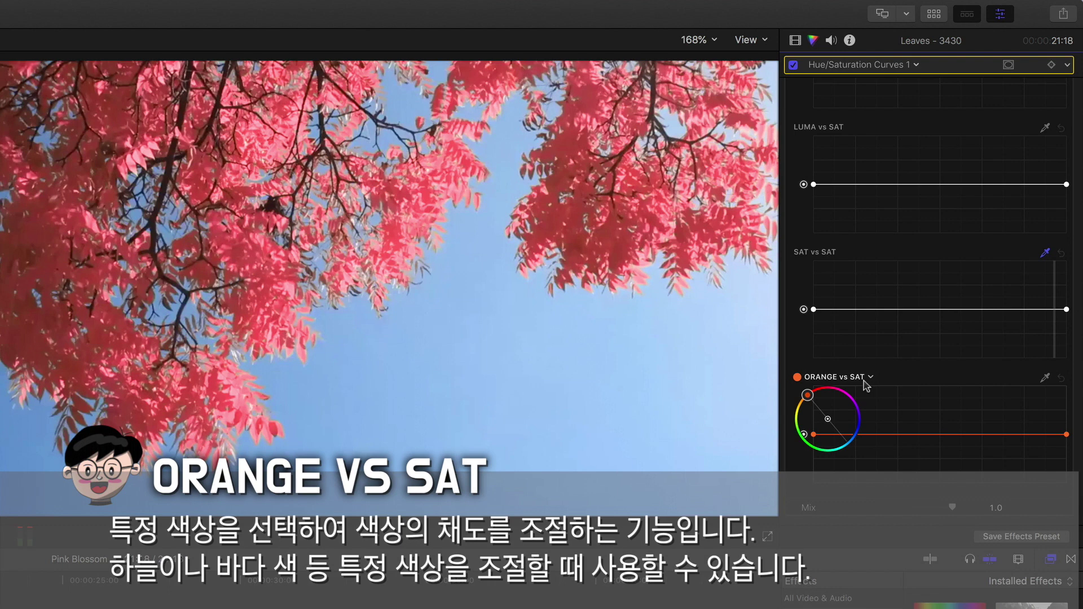
{"action": "left_click_drag", "start_coordinate": [810, 393], "coordinate": [849, 424]}
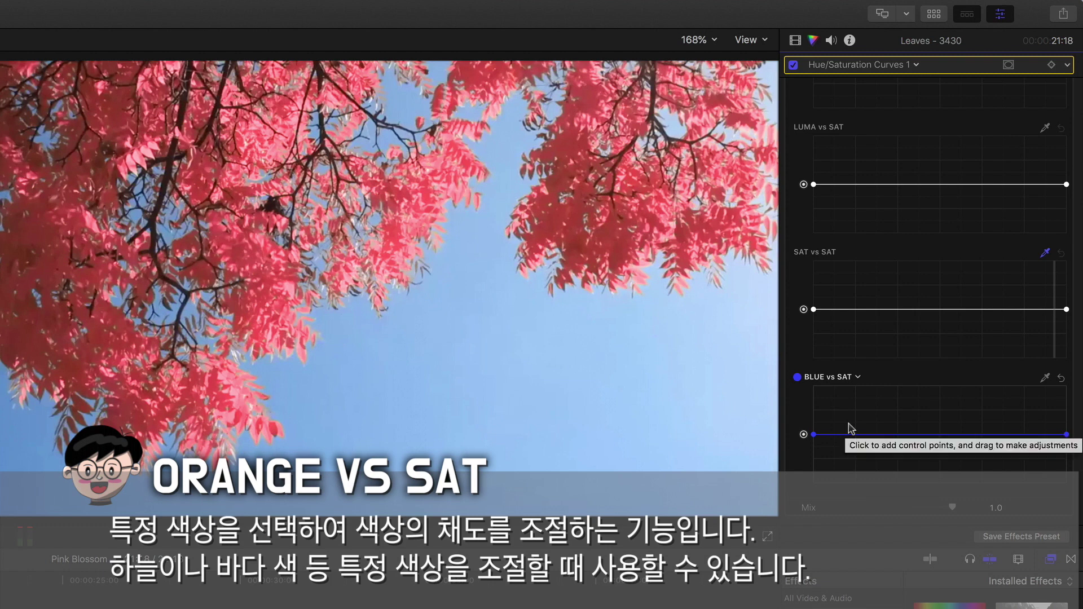
{"action": "left_click", "coordinate": [847, 381]}
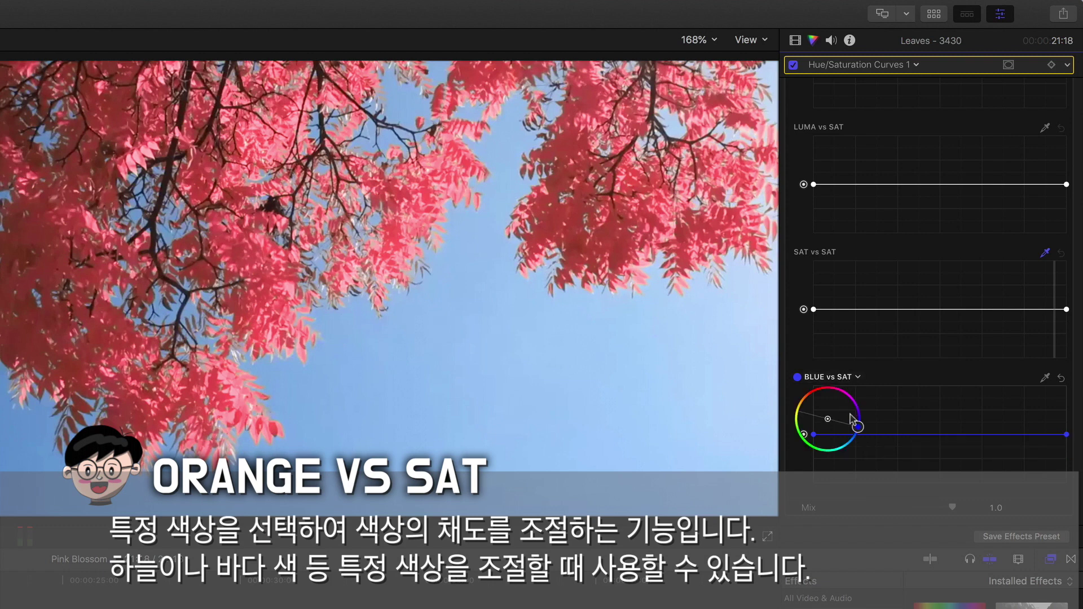
{"action": "left_click_drag", "start_coordinate": [857, 427], "coordinate": [834, 391]}
{"action": "left_click", "coordinate": [832, 379]}
{"action": "mouse_move", "coordinate": [911, 434]}
{"action": "left_mouse_down"}
{"action": "mouse_move", "coordinate": [918, 422]}
{"action": "mouse_move", "coordinate": [923, 458]}
{"action": "mouse_move", "coordinate": [941, 464]}
{"action": "mouse_move", "coordinate": [920, 435]}
{"action": "left_mouse_up"}
{"action": "left_click", "coordinate": [1061, 379]}
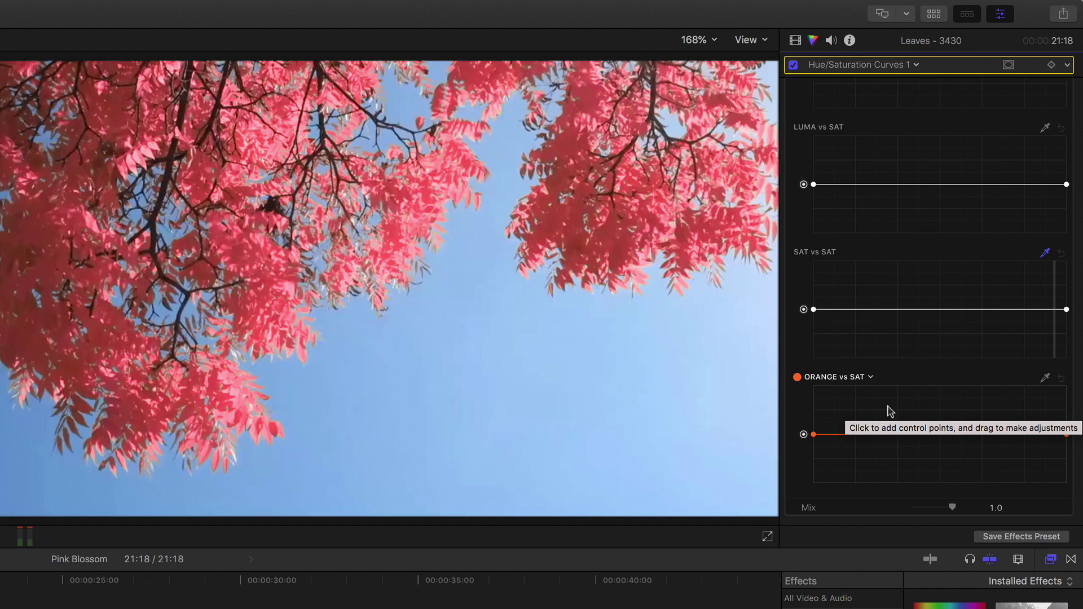
{"action": "scroll", "coordinate": [862, 379], "scroll_direction": "up", "scroll_amount": 10}
{"action": "scroll", "coordinate": [861, 379], "scroll_direction": "down", "scroll_amount": 1}
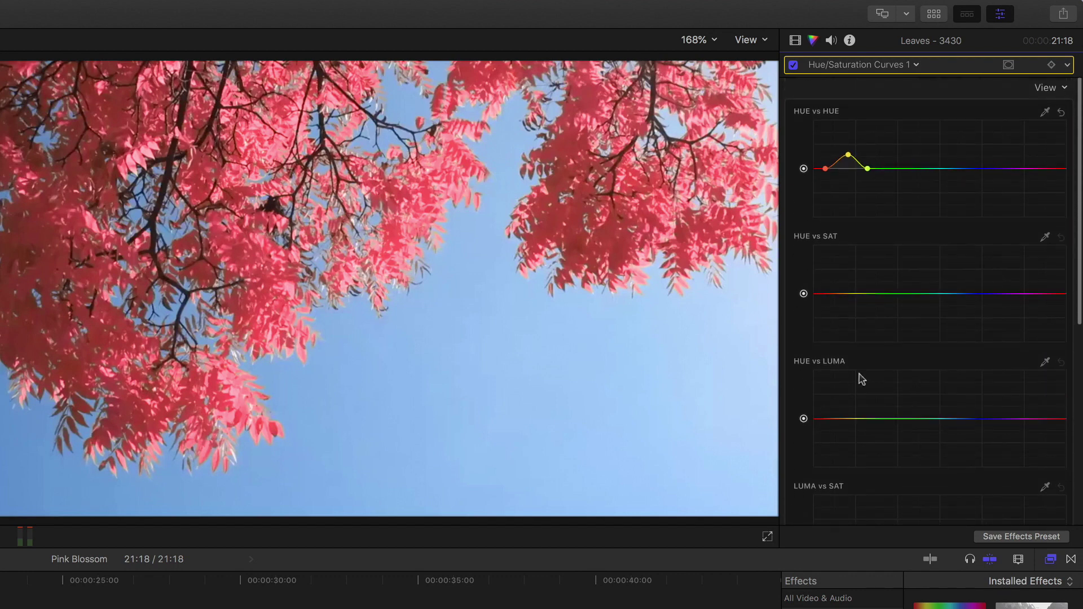